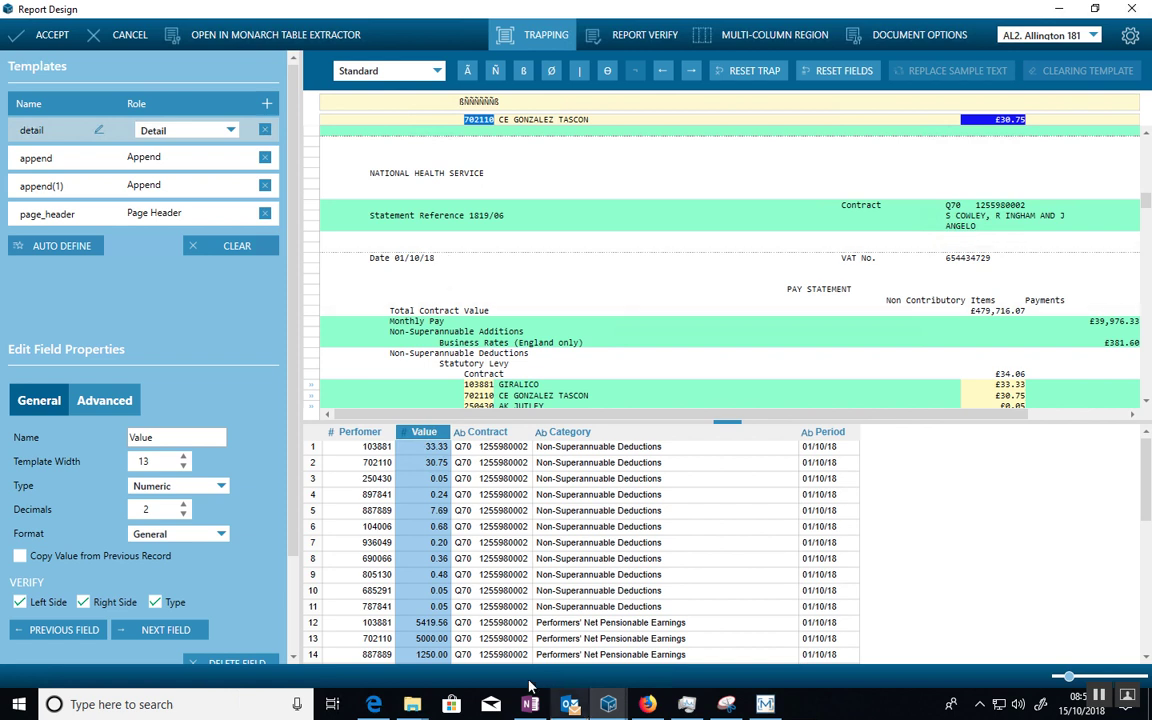
- Switch from Monarch's Report Design to the NHS pay statement PDF in Edge
key(alt+Tab)
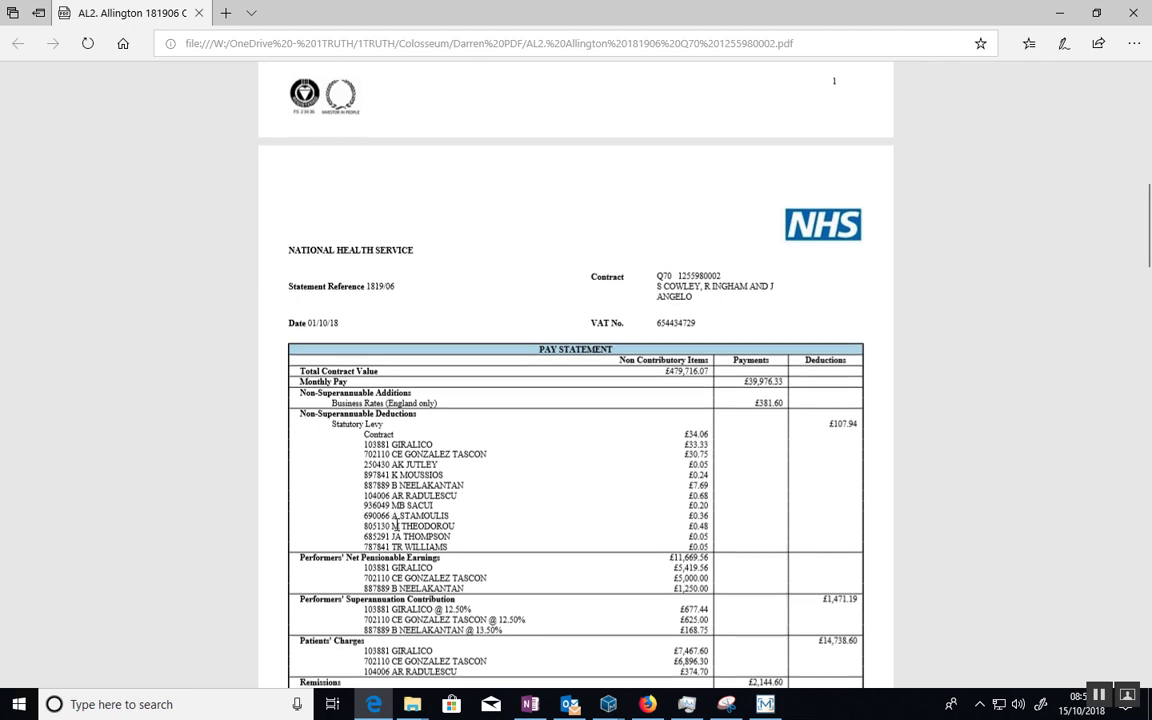
- Scroll the PDF down to the Pay Statement table, then show previews of Monarch's windows
scroll(395, 525, down, 1)
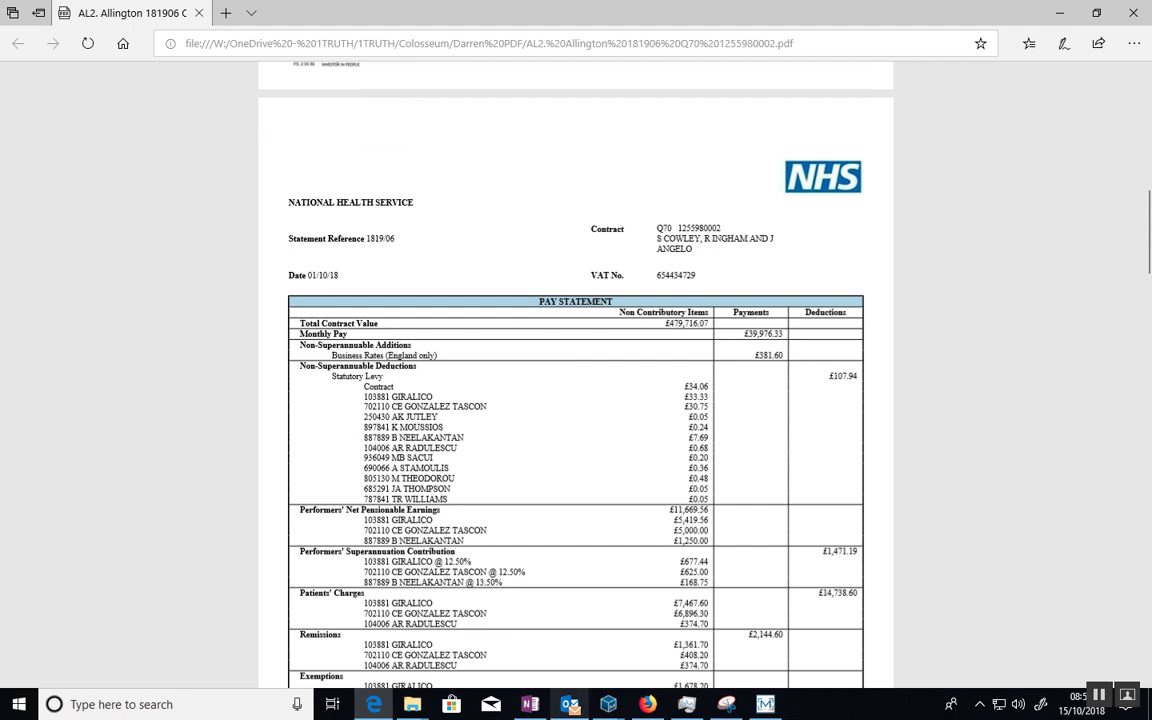
click(608, 706)
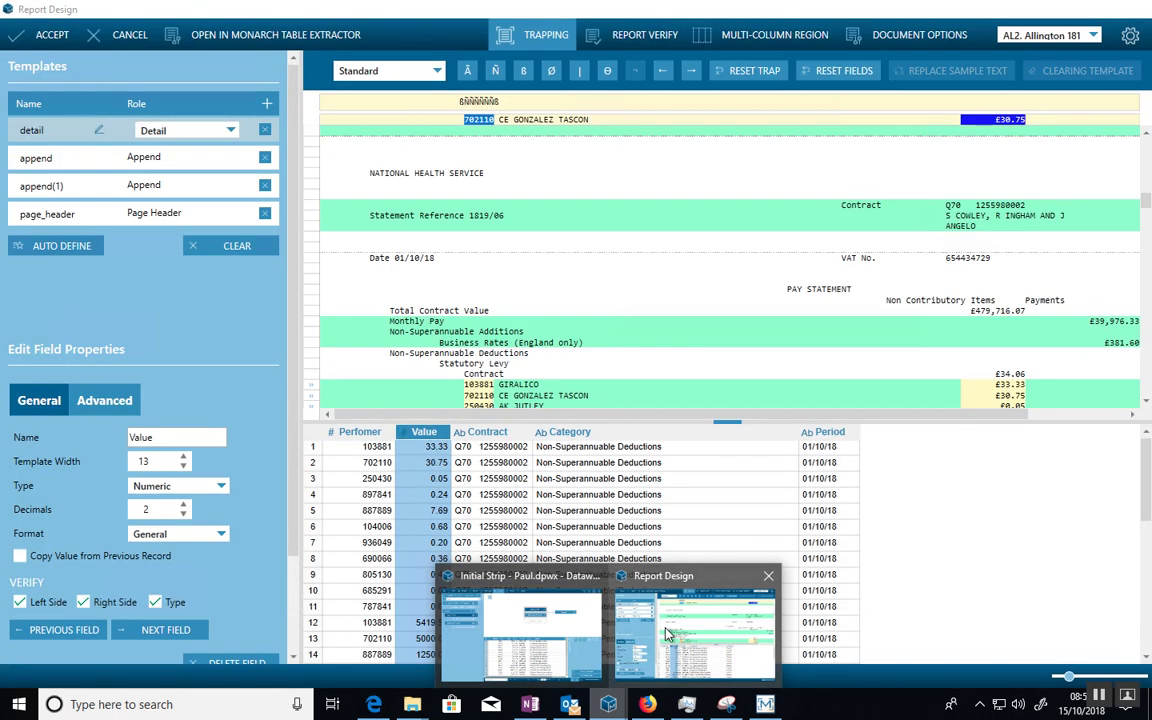
- Bring Monarch's Report Design window back and dismiss the Outlook hotel reminder
click(668, 634)
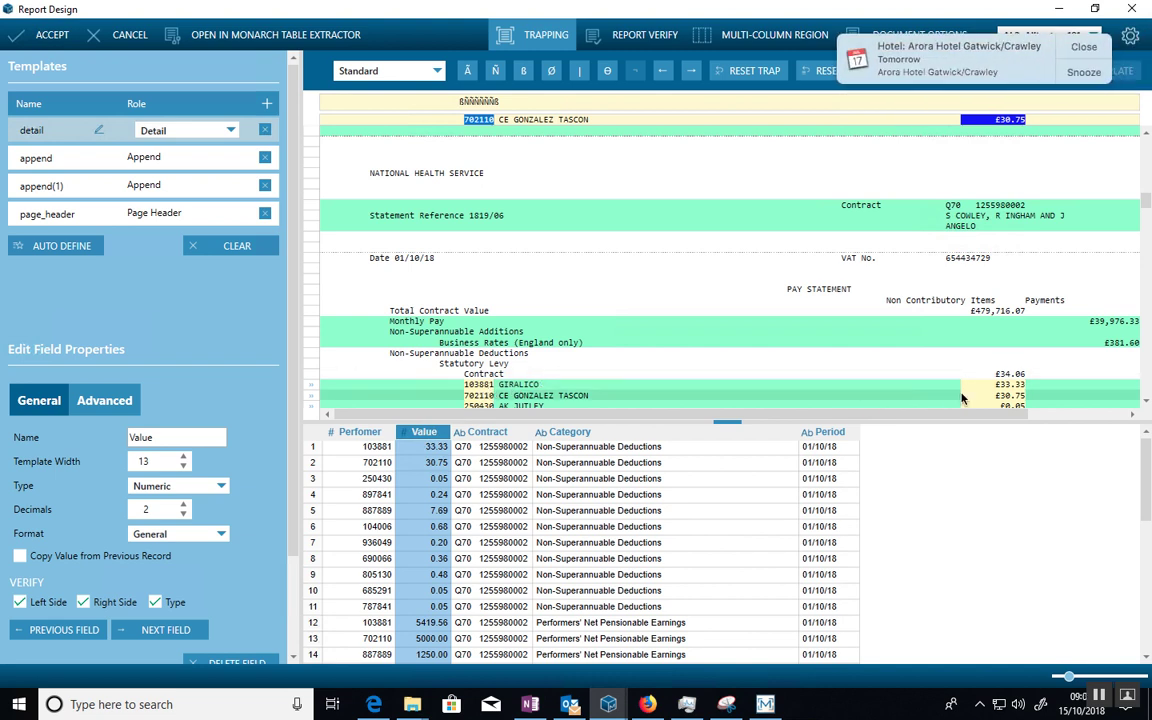
click(1084, 48)
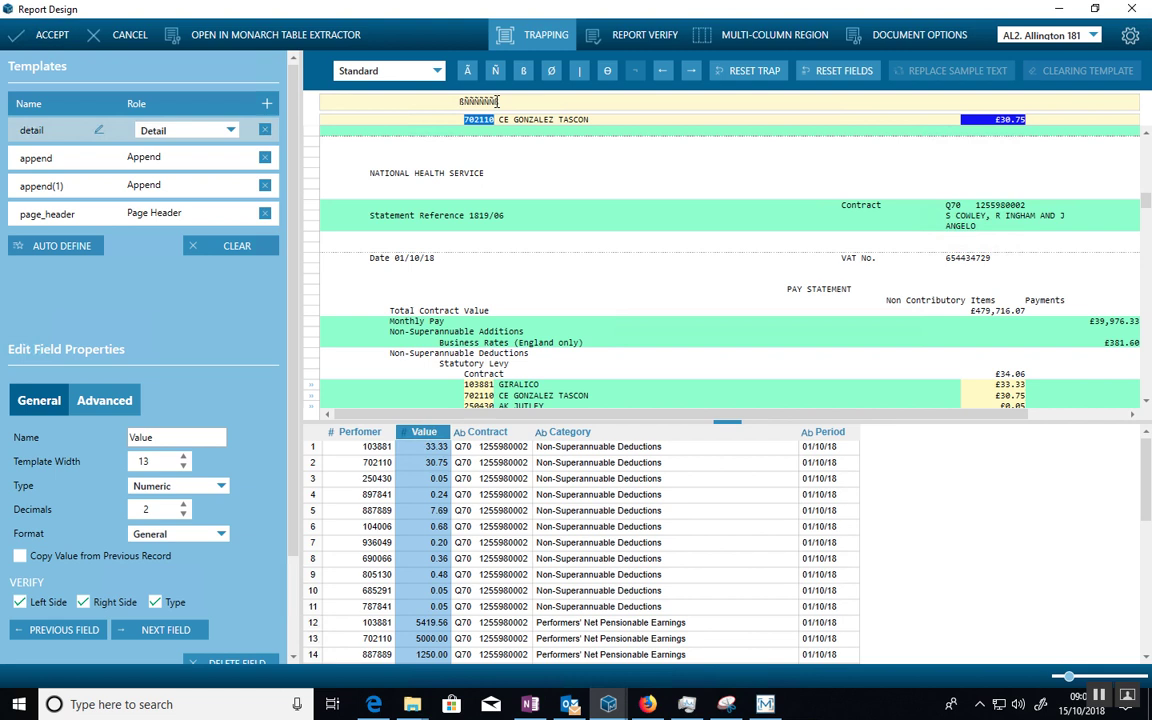
- Change the final trap character on the detail template's trap line
key(space)
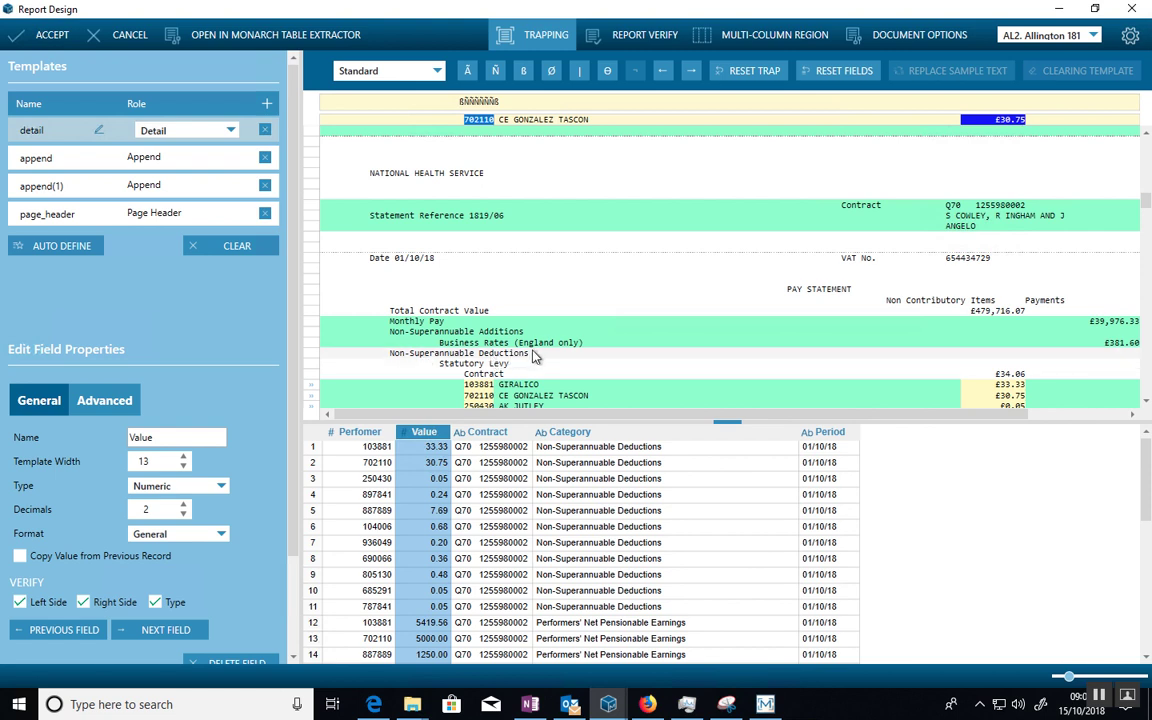
- Select the append template to show its 16-character Character-type Contract field
click(86, 158)
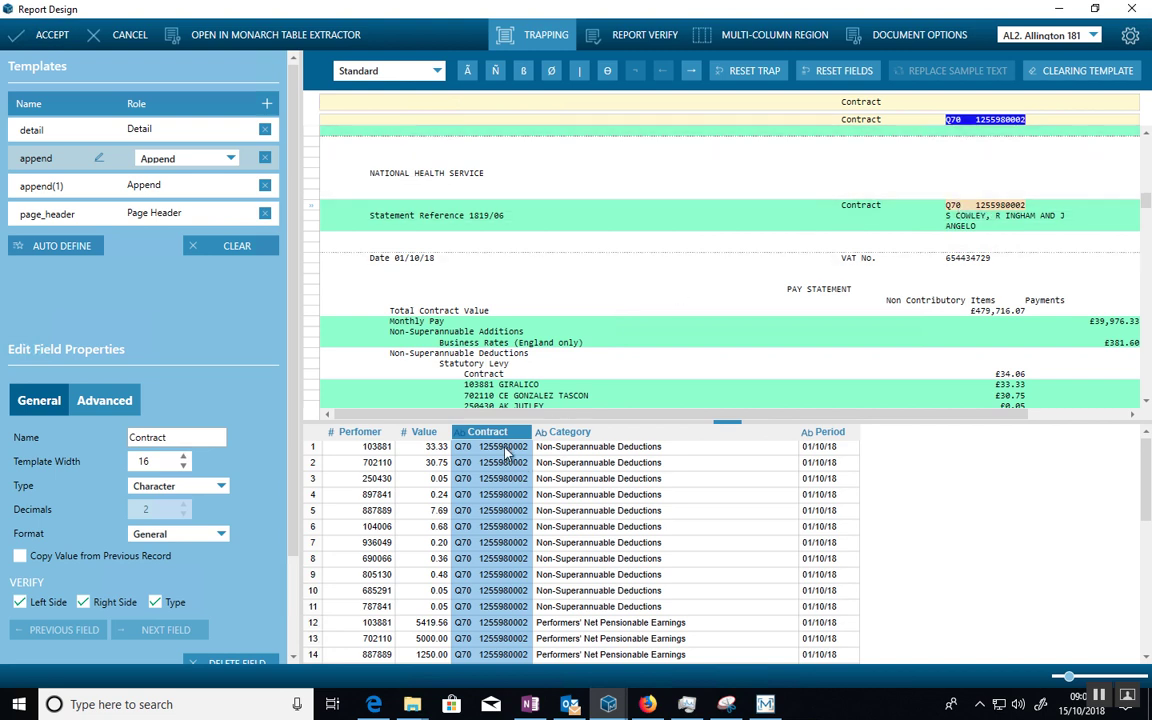
- Inspect append(1)'s Category field, then page_header's Period field capturing 01/10/18
click(52, 180)
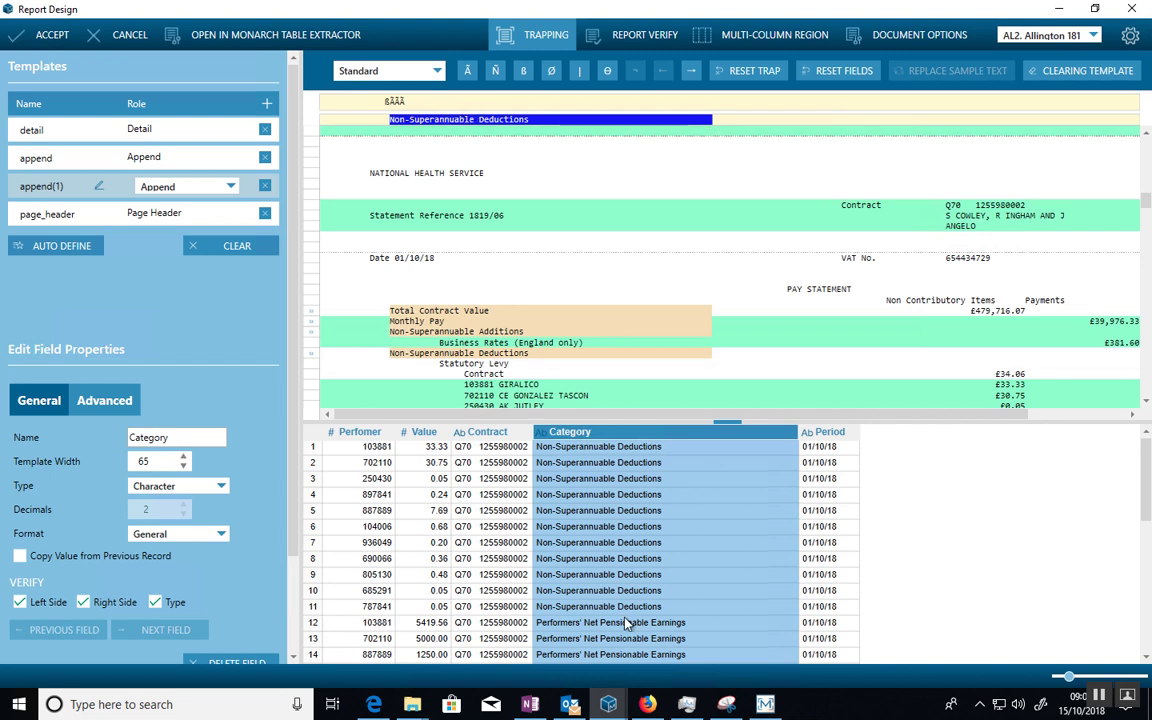
click(79, 216)
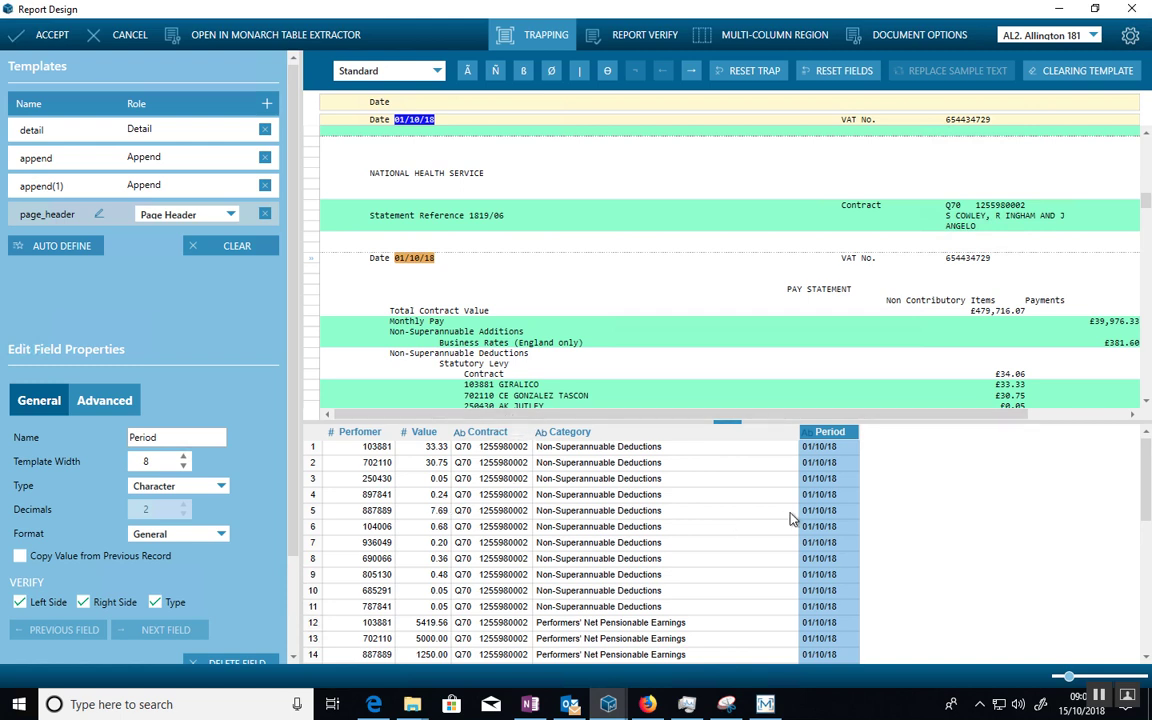
- Page down four times through the Report Design preview
click(1148, 372)
click(1148, 372)
click(1148, 372)
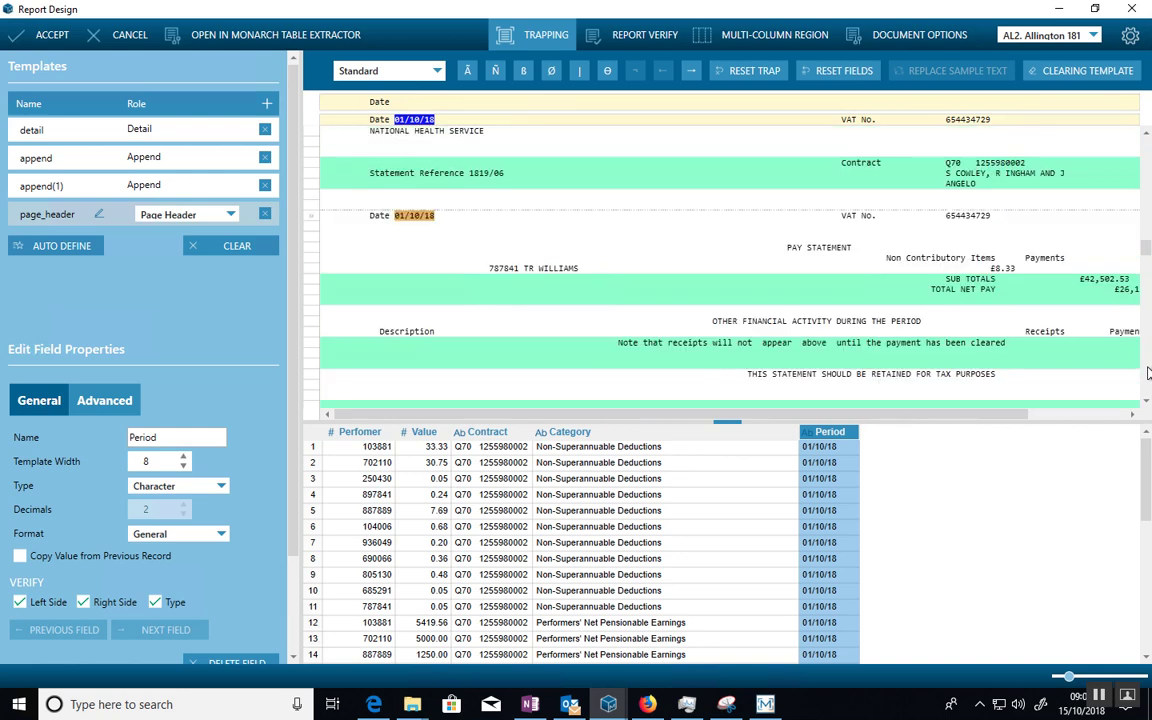
click(1148, 372)
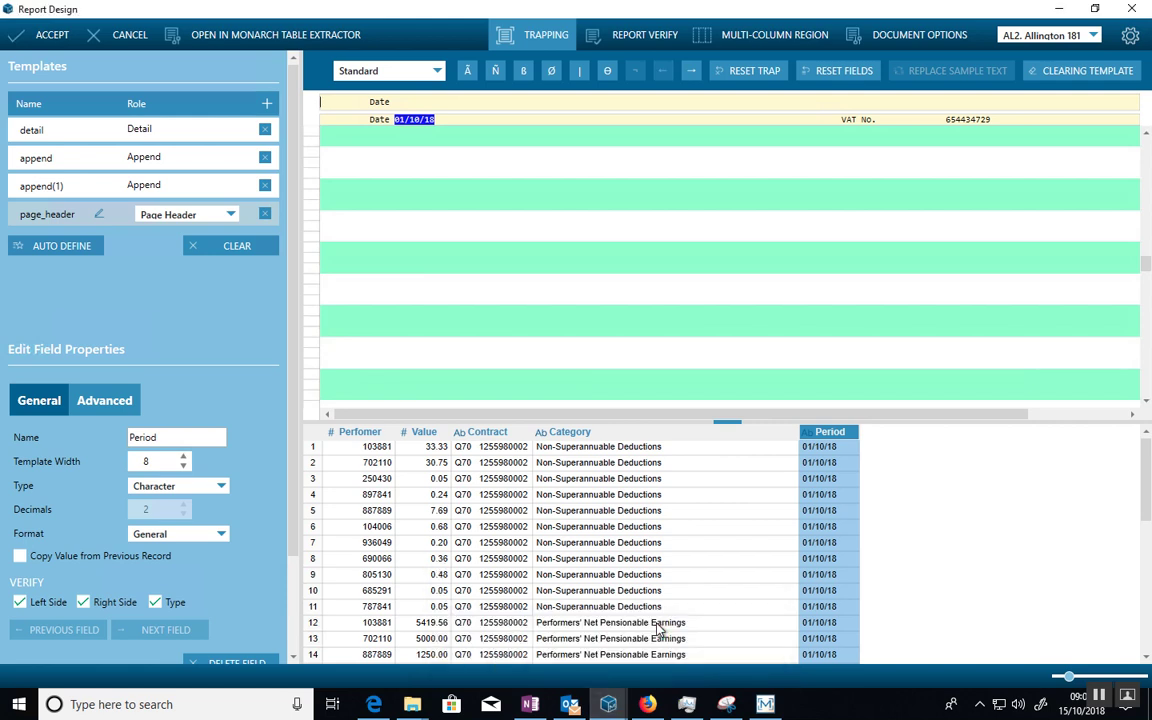
- Close Report Design without keeping changes, returning to the Combine view
mouse_move(608, 704)
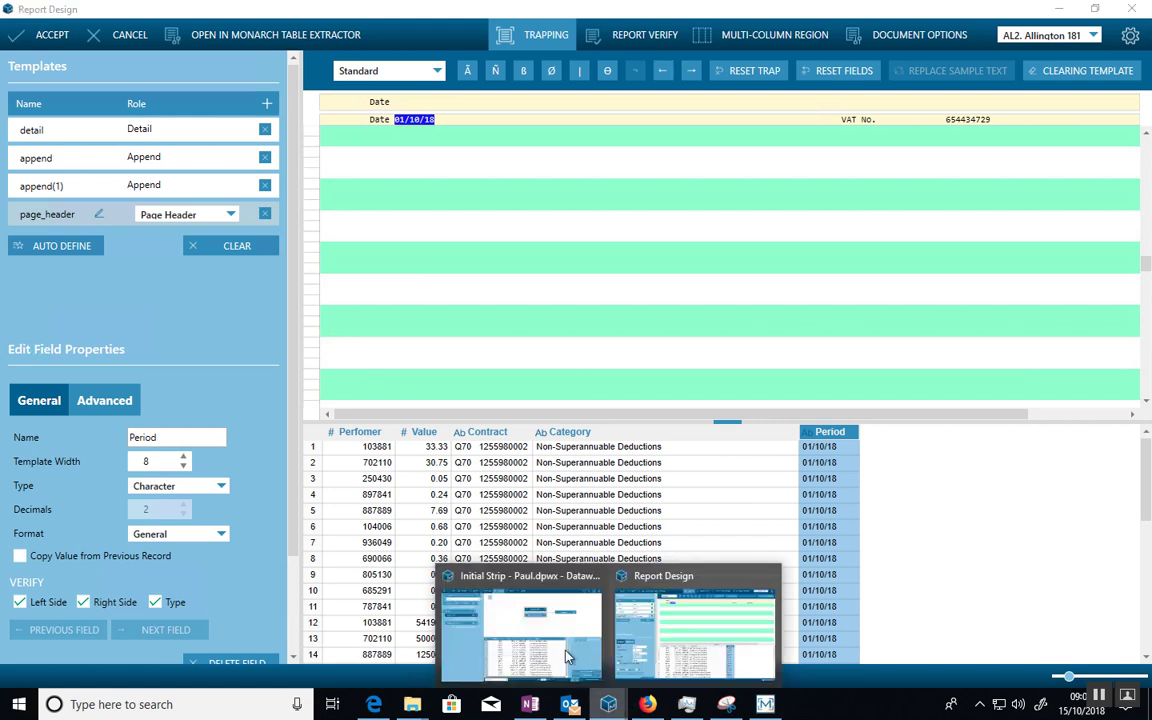
click(659, 642)
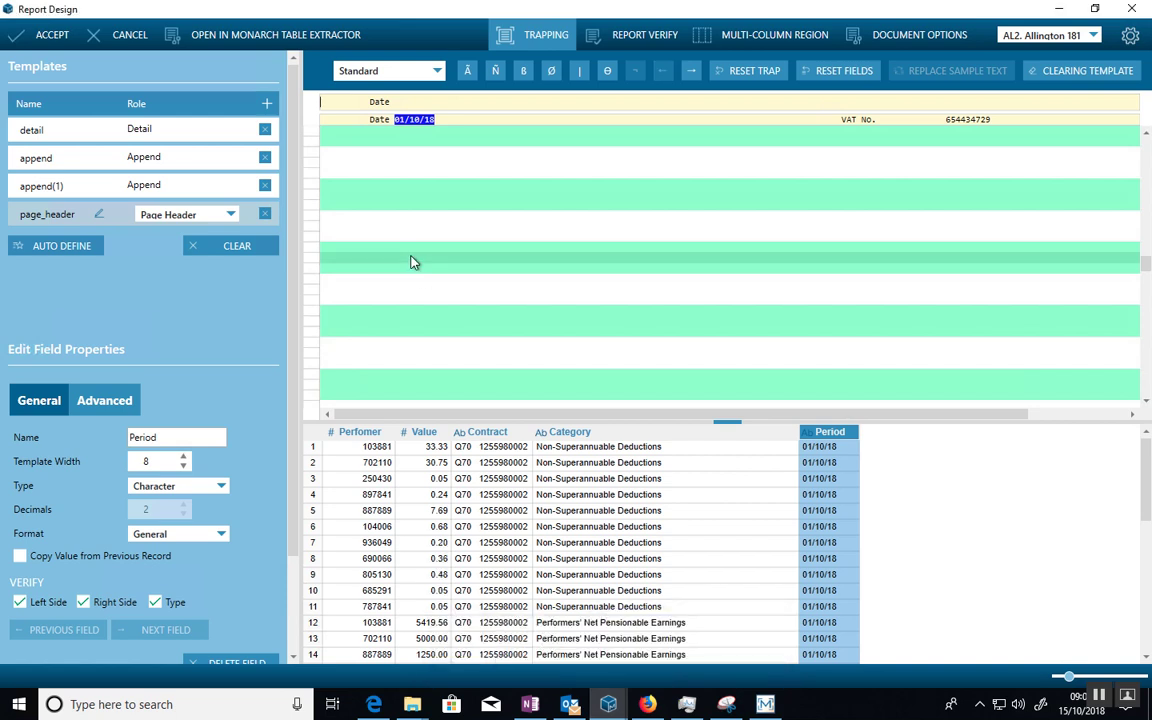
click(129, 37)
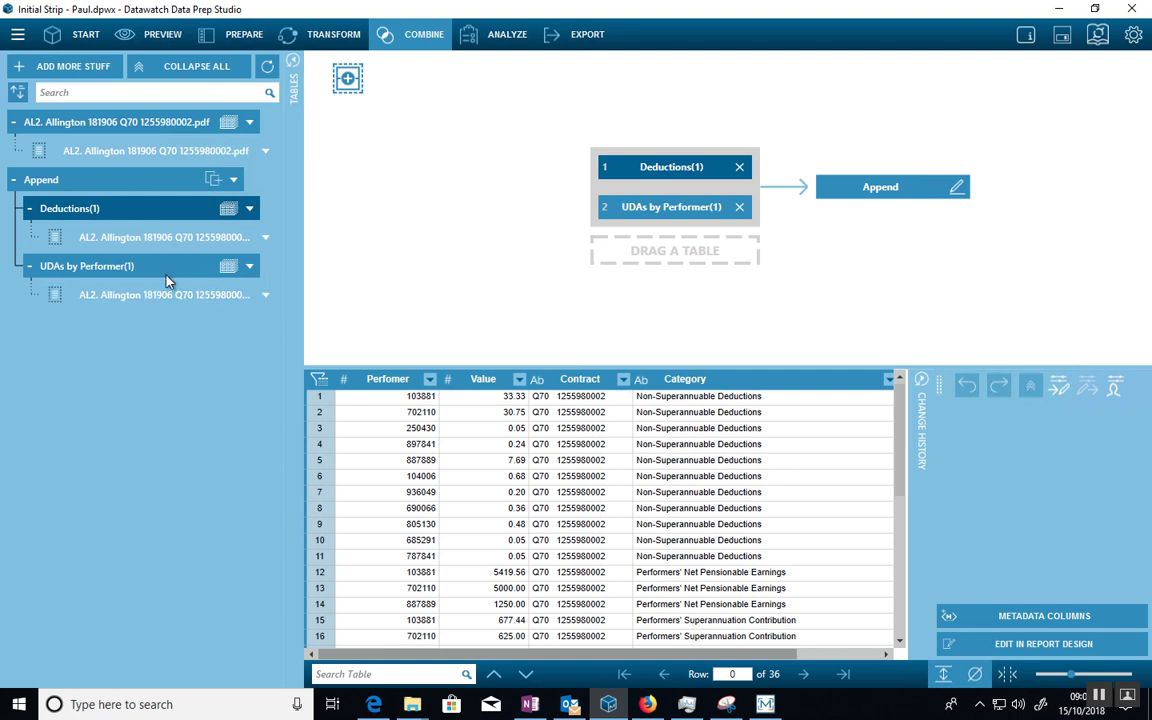
- Open the options list for the UDAs by Performer(1) table in the Append tree
click(250, 268)
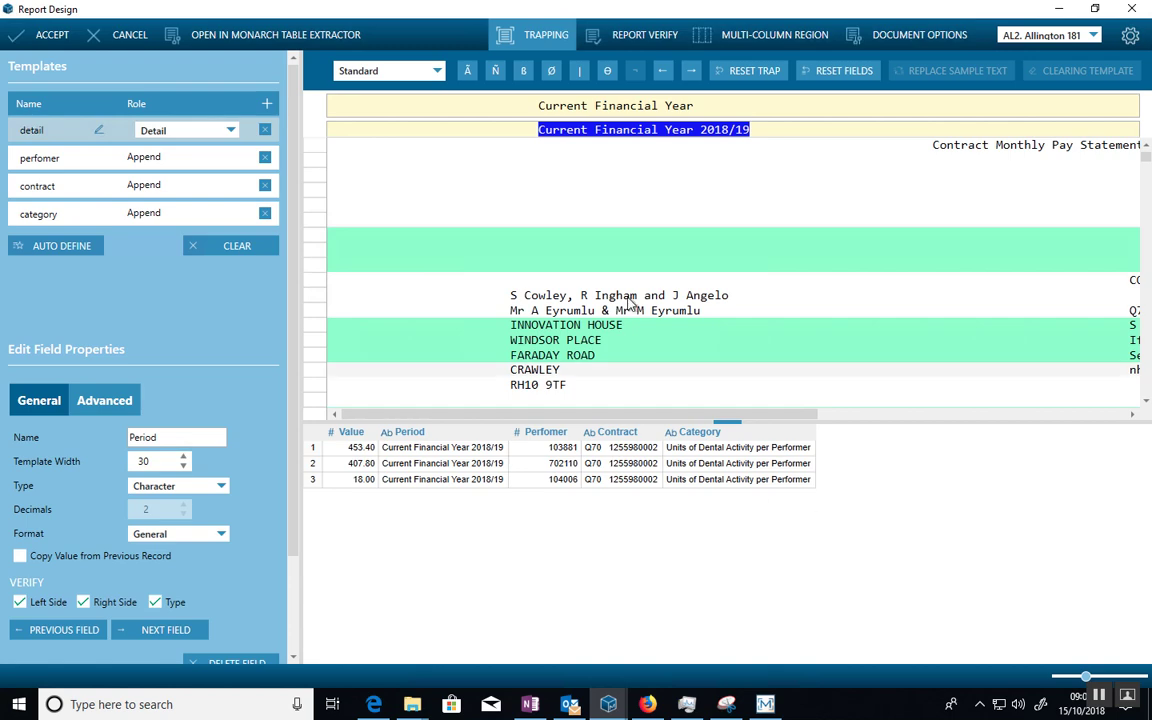
scroll(643, 298, down, 3)
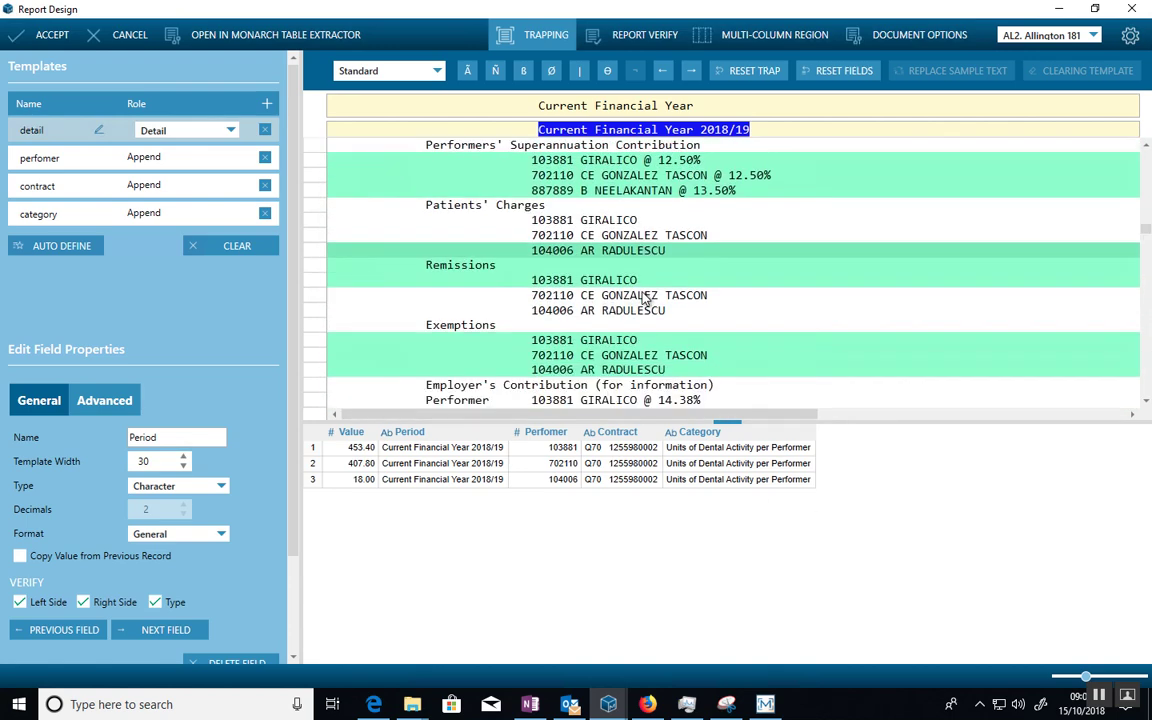
scroll(643, 298, down, 3)
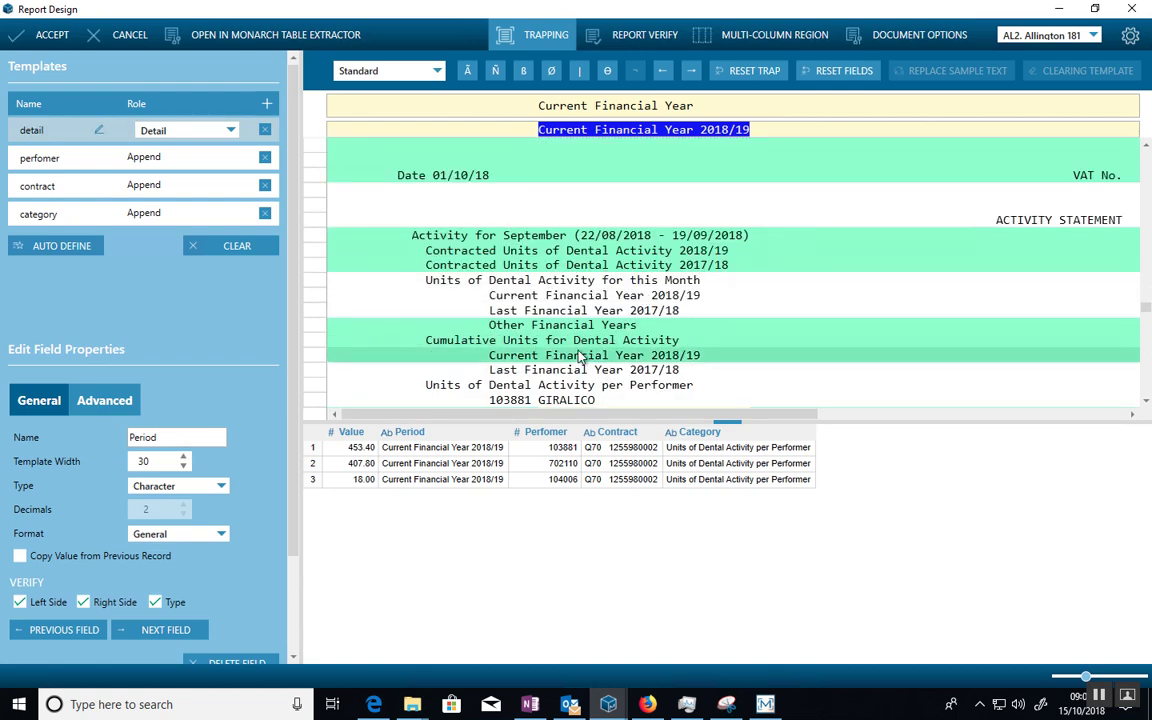
scroll(580, 357, down, 5)
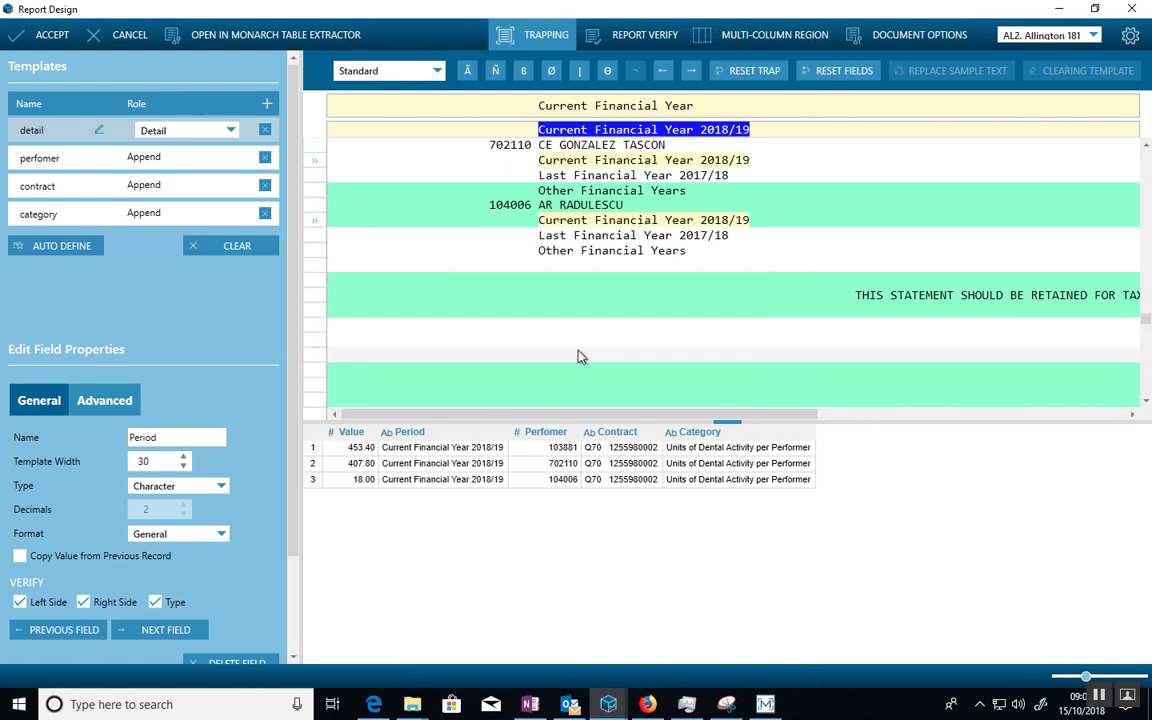
scroll(580, 357, up, 2)
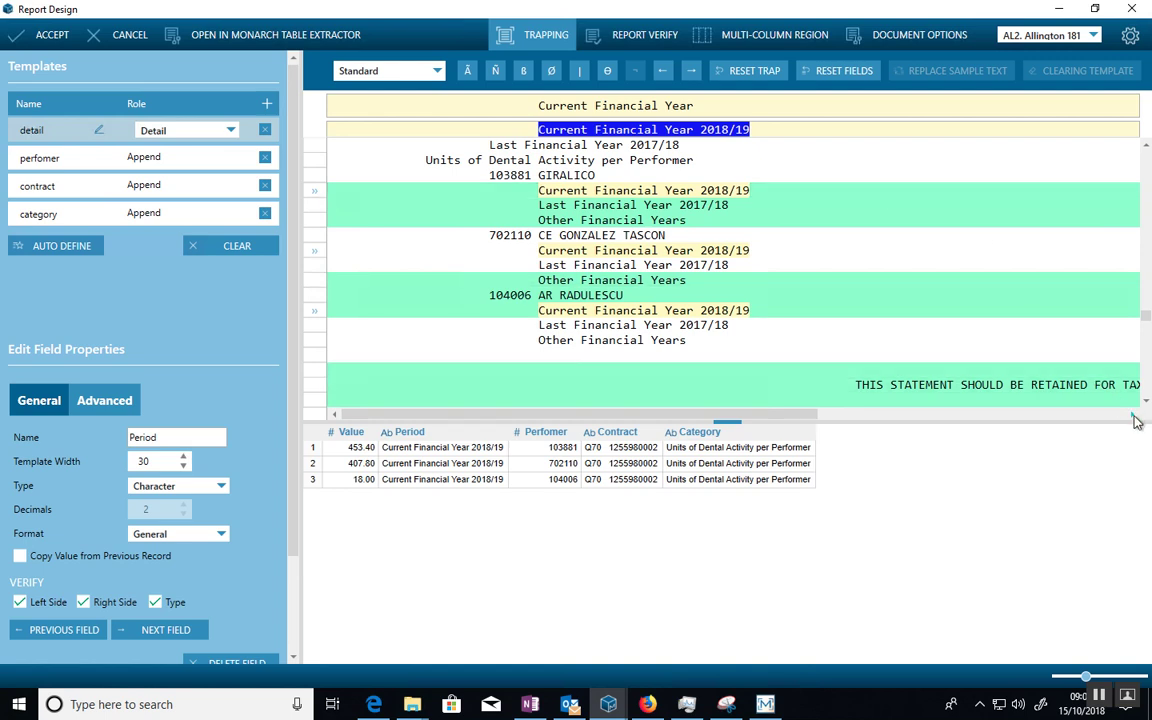
drag(1134, 417, 1134, 417)
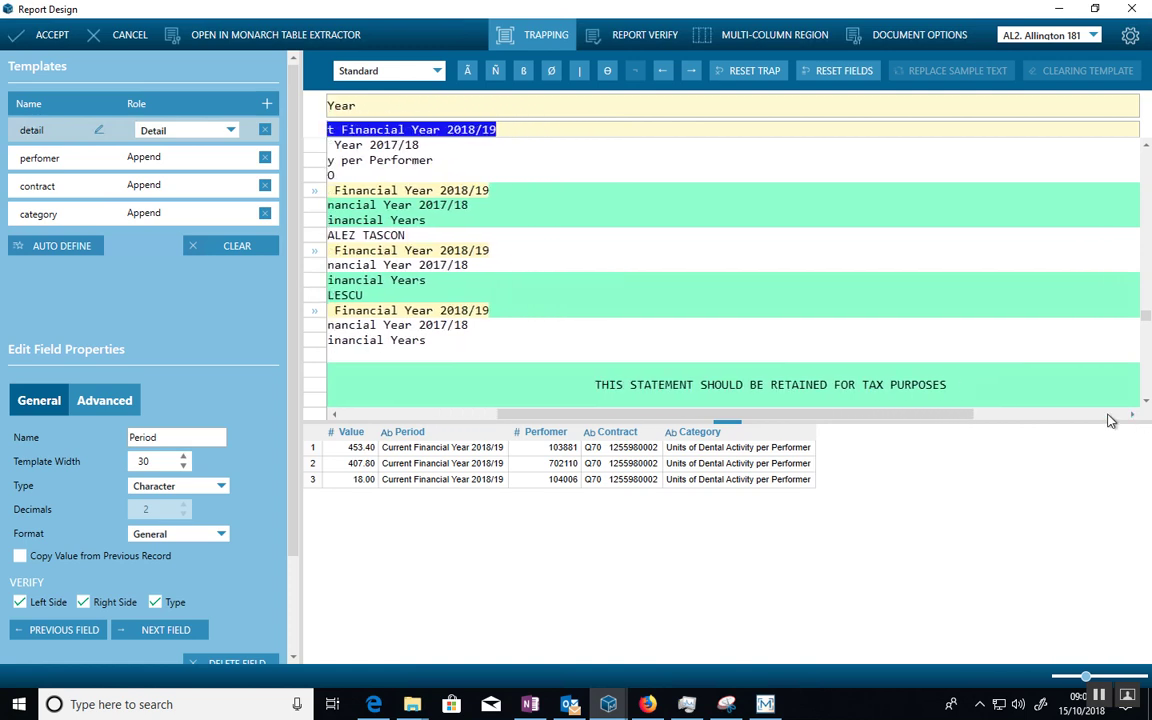
click(1134, 416)
click(1116, 416)
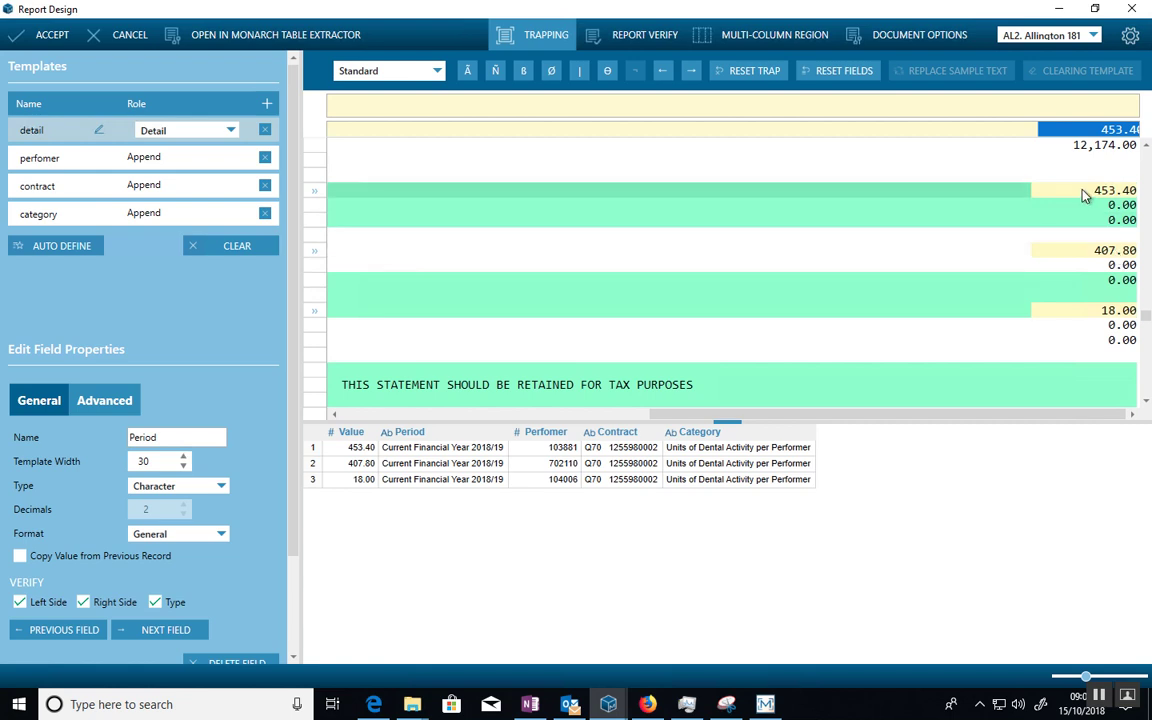
click(78, 163)
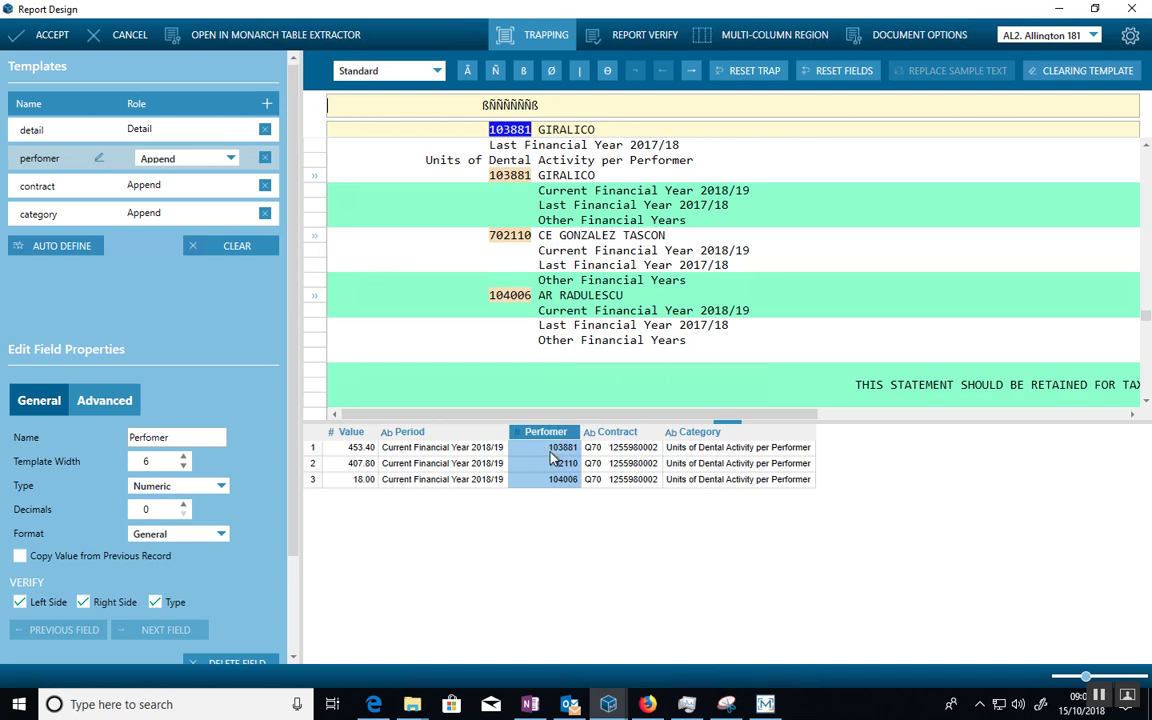
click(108, 192)
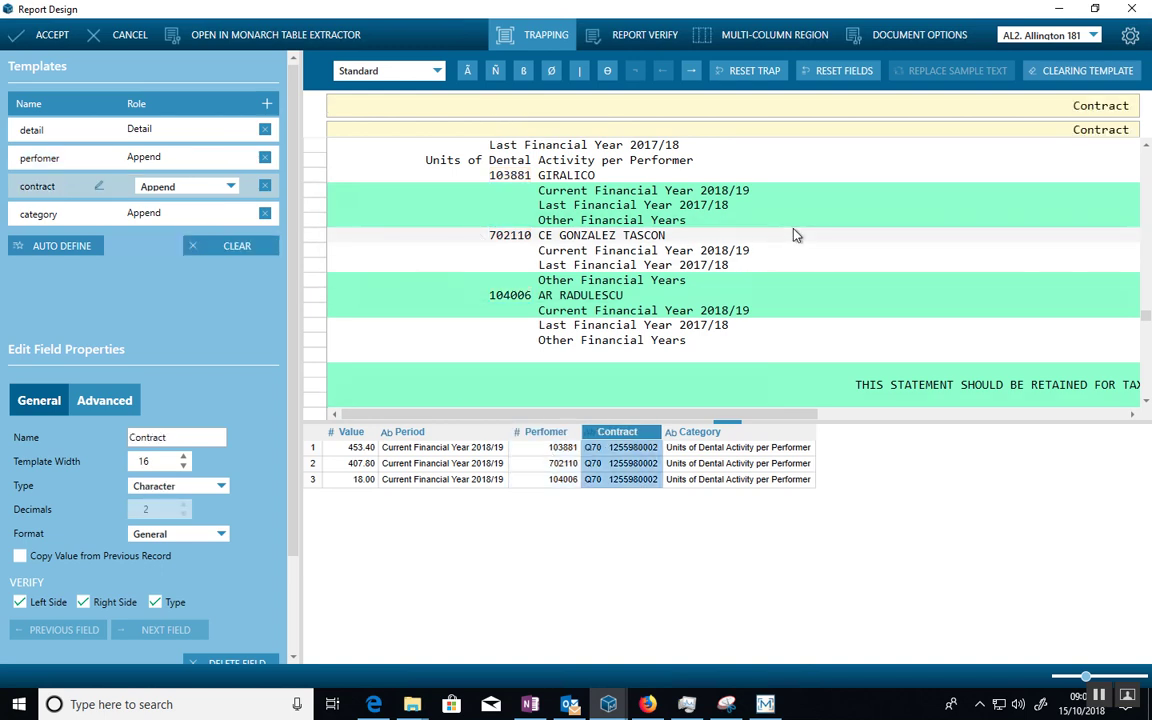
click(725, 450)
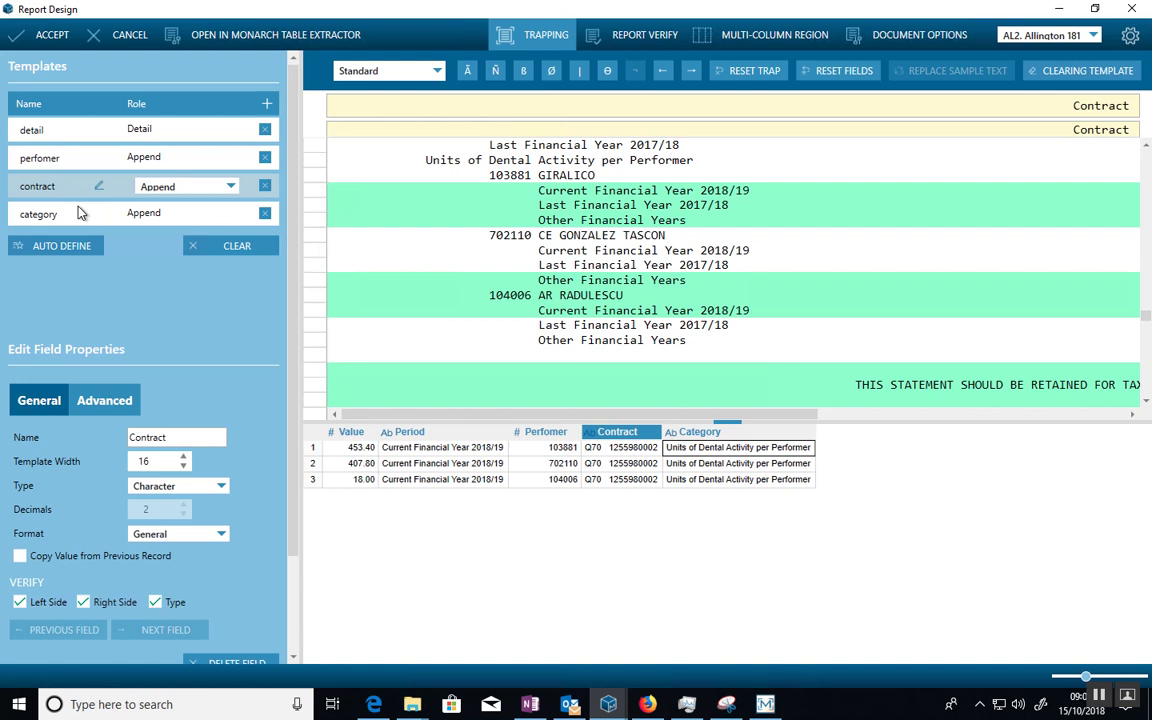
click(152, 222)
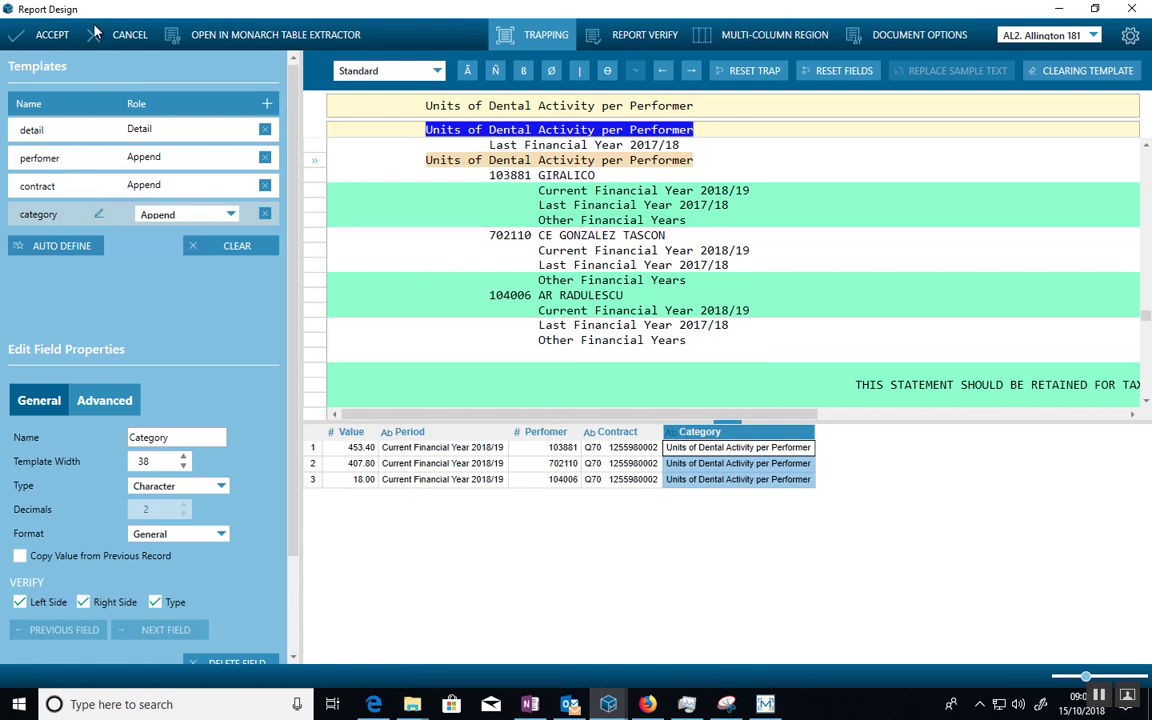
- Accept the report design, then view the 39-row Append result through its Period column
click(131, 35)
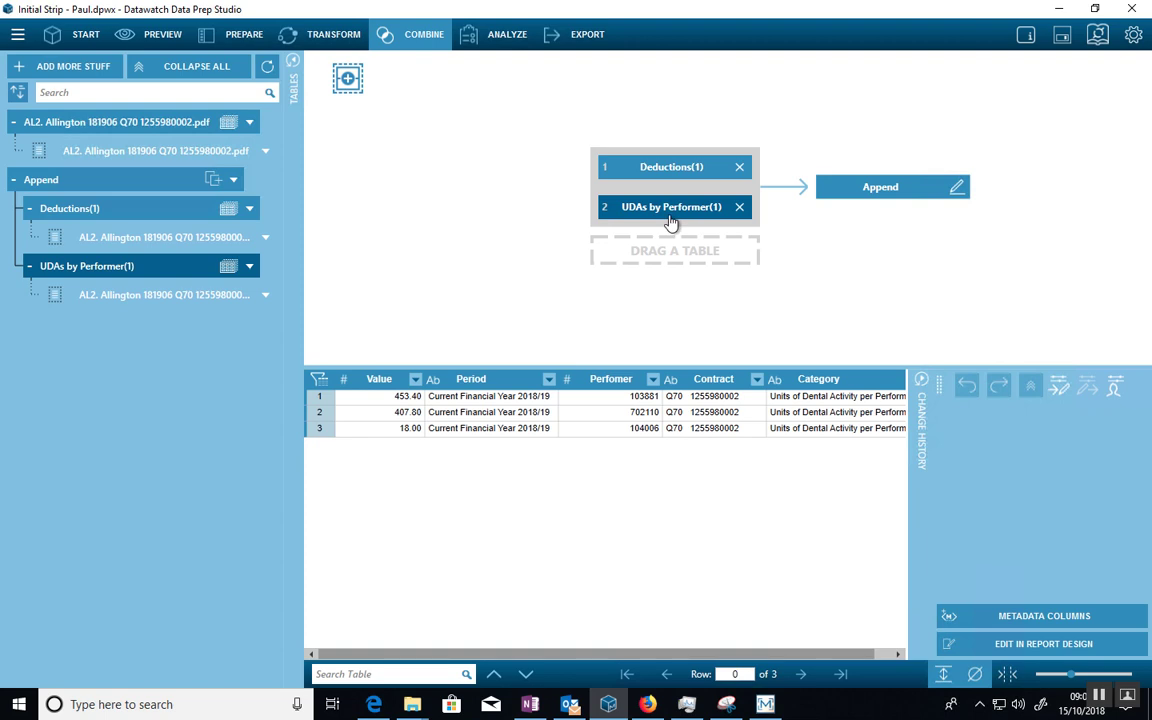
click(876, 200)
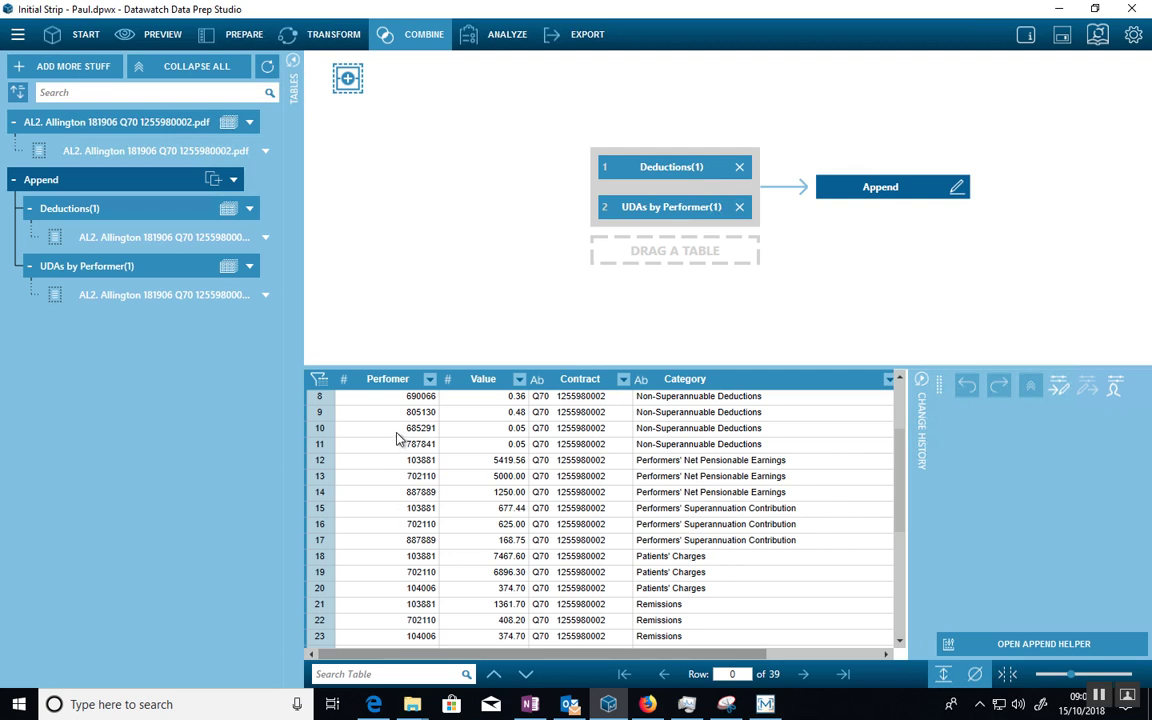
click(885, 655)
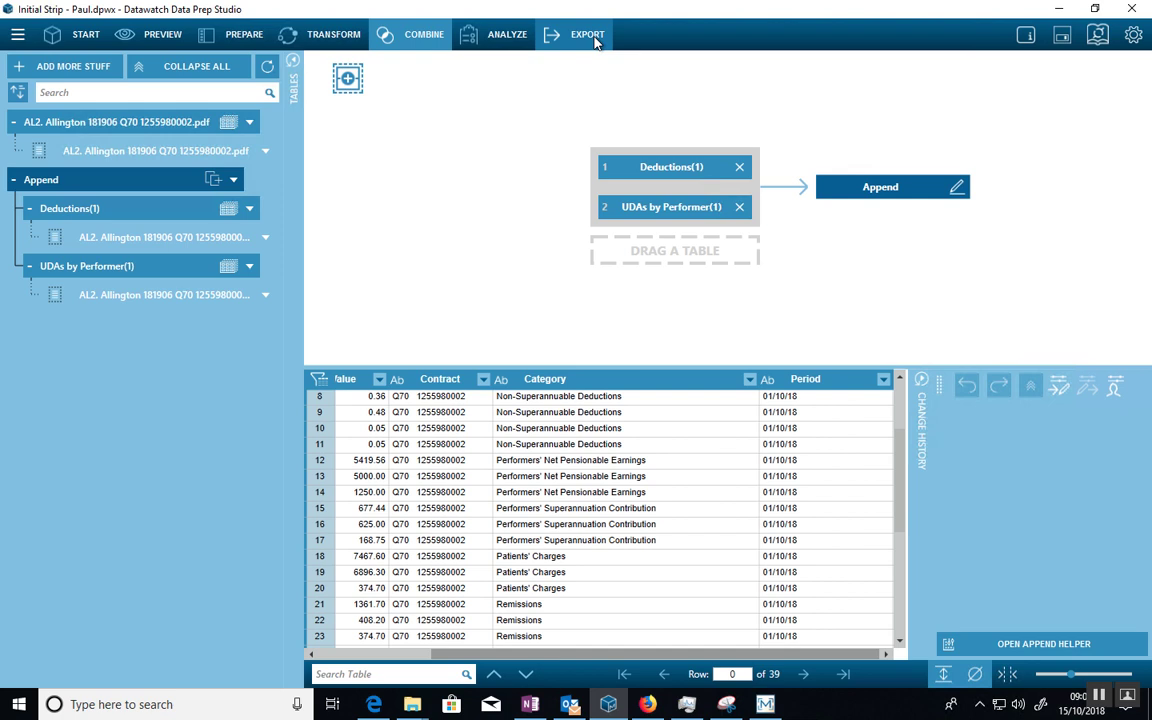
mouse_move(600, 12)
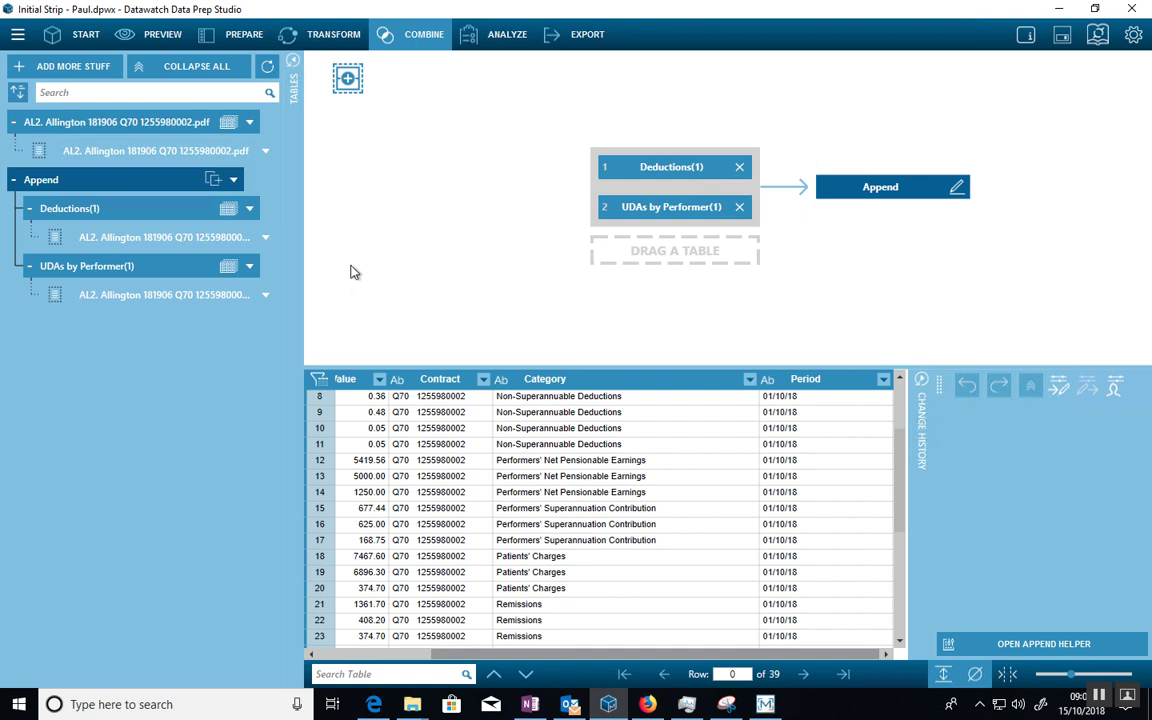
click(337, 42)
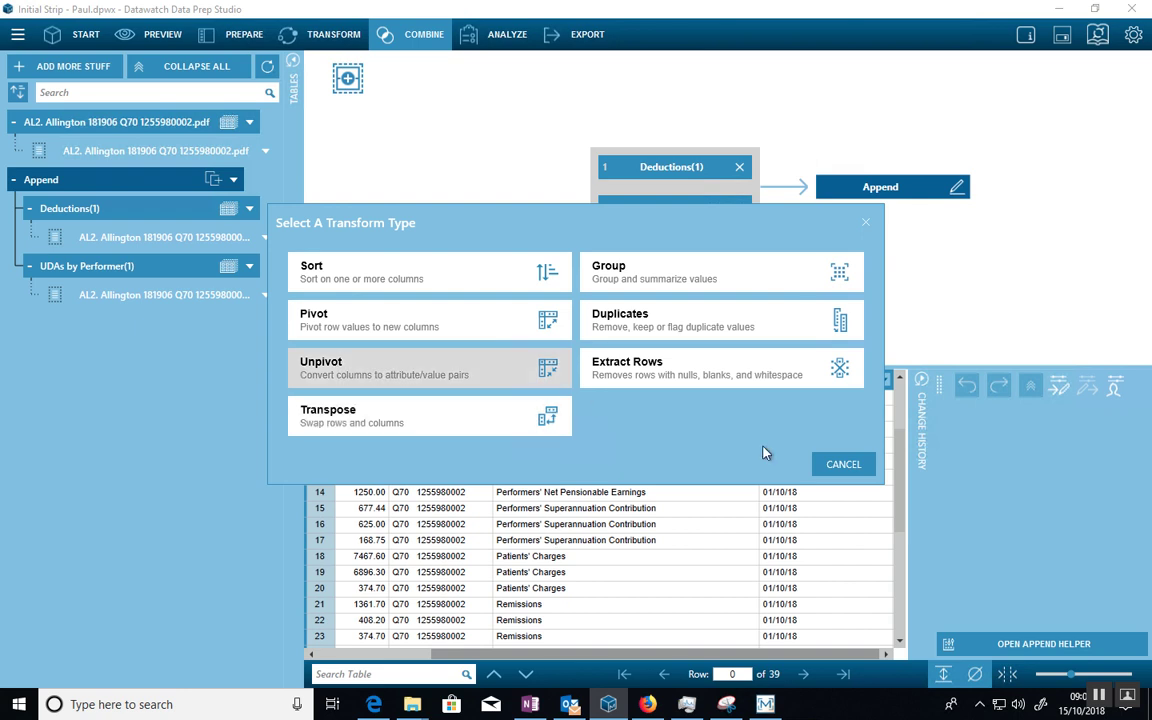
click(845, 470)
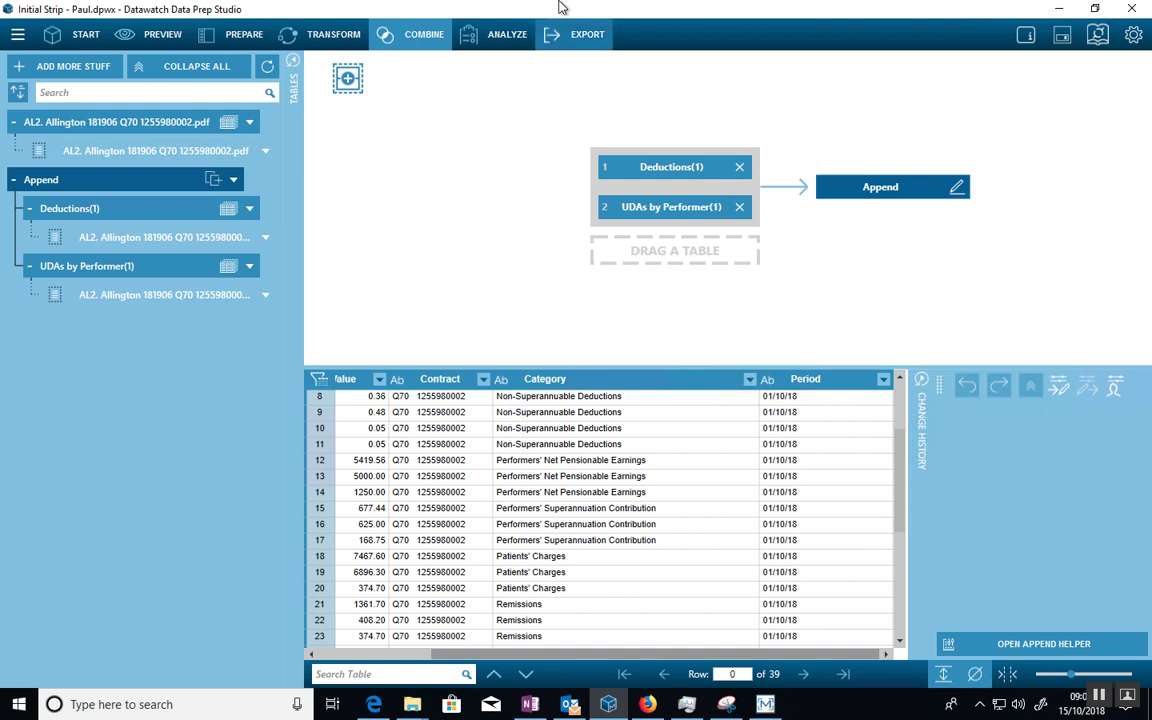
- Open the screen recorder's menu offering Stop and Pause Recording
click(590, 9)
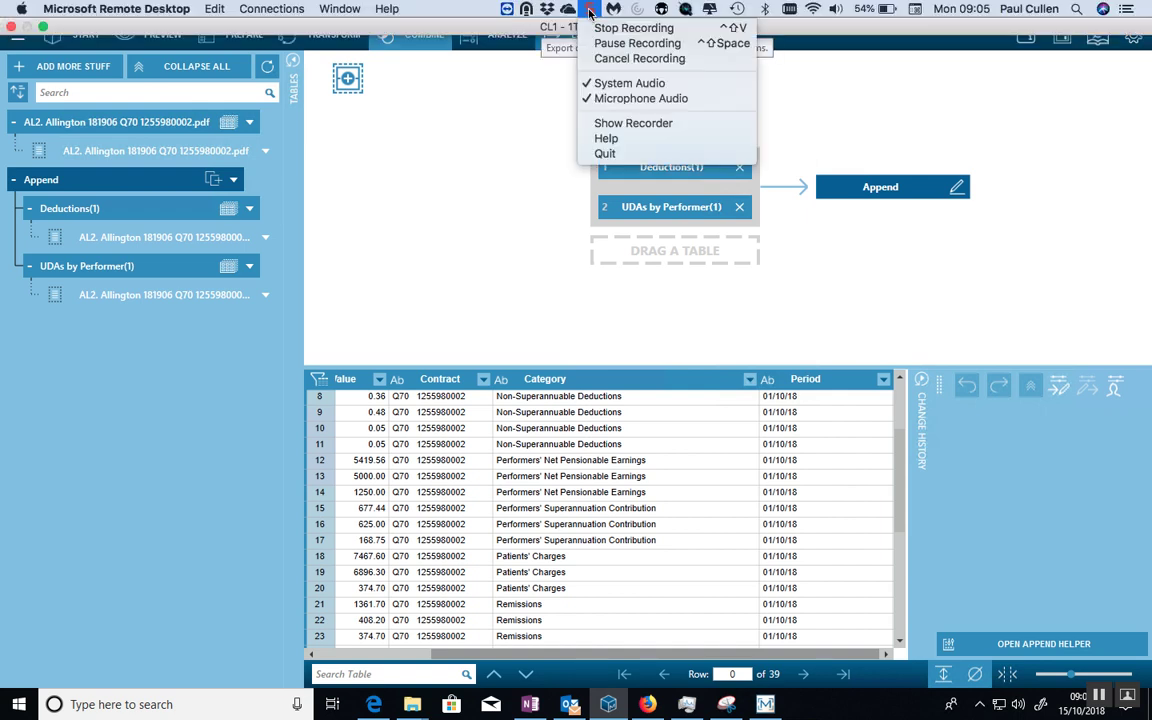